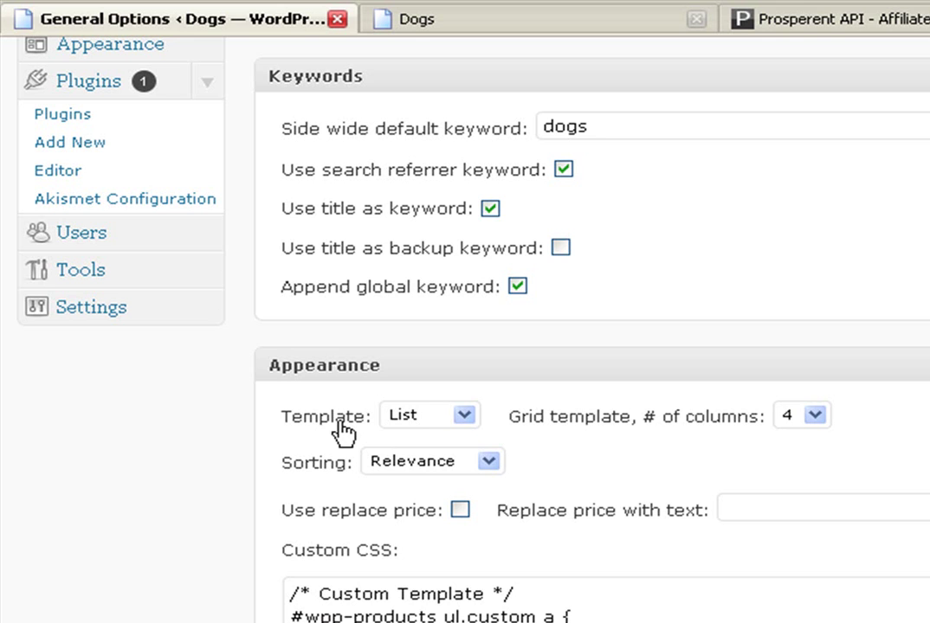
- Review the Template dropdown's List, Grid, Classic and Custom options, keeping List selected
{"action": "left_click", "coordinate": [465, 420]}
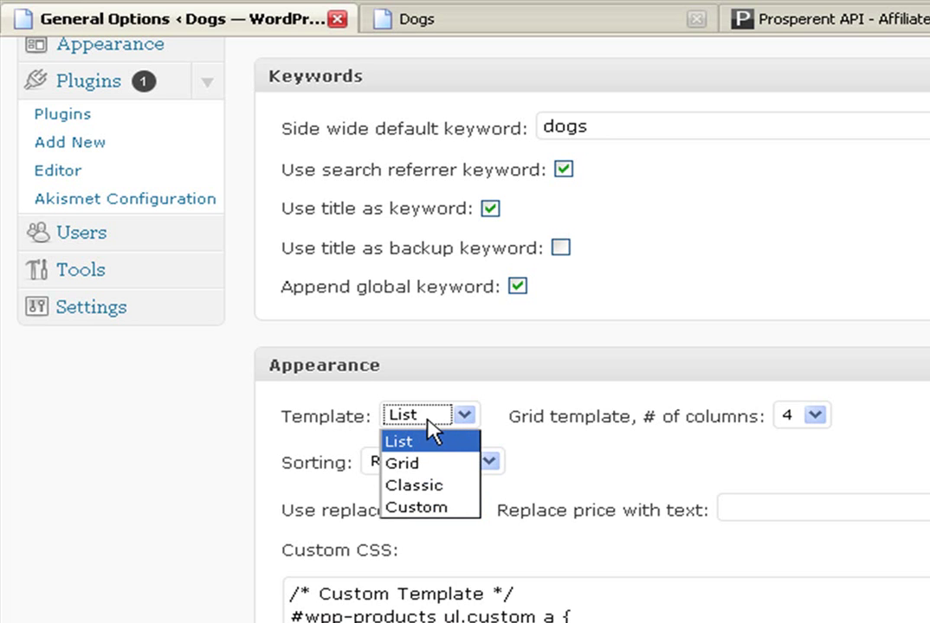
{"action": "left_click", "coordinate": [597, 471]}
{"action": "left_click", "coordinate": [466, 416]}
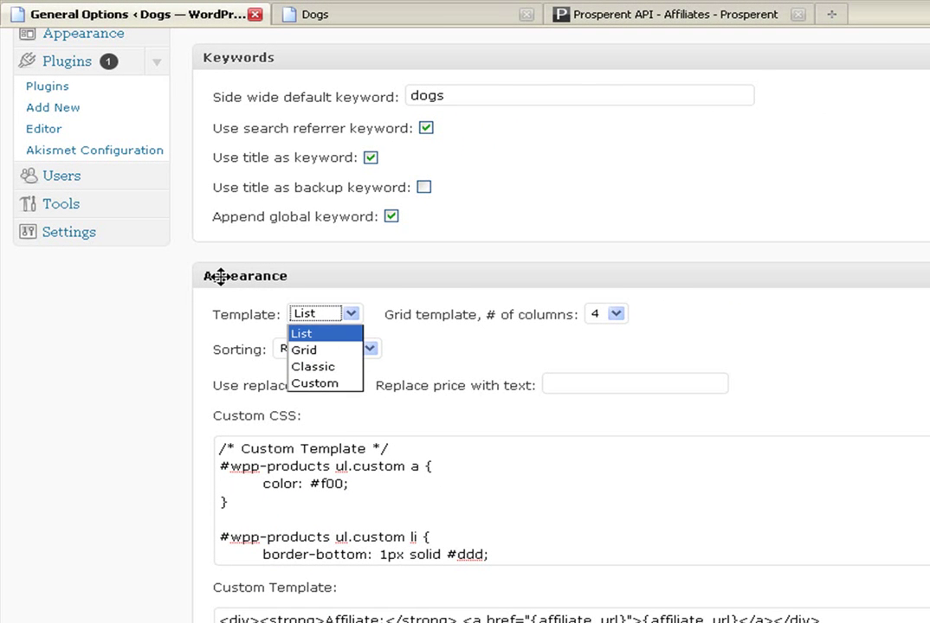
{"action": "left_click", "coordinate": [615, 317]}
{"action": "left_click", "coordinate": [616, 315]}
{"action": "left_click", "coordinate": [615, 317]}
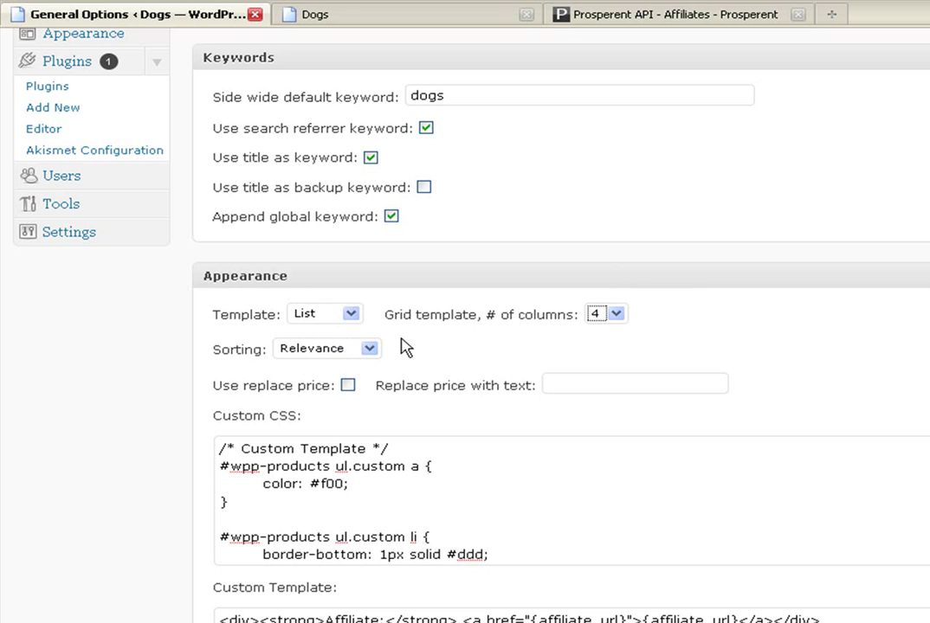
{"action": "left_click", "coordinate": [616, 315]}
{"action": "left_click", "coordinate": [622, 317]}
{"action": "left_click", "coordinate": [615, 315]}
{"action": "left_click", "coordinate": [810, 364]}
{"action": "left_click", "coordinate": [433, 419]}
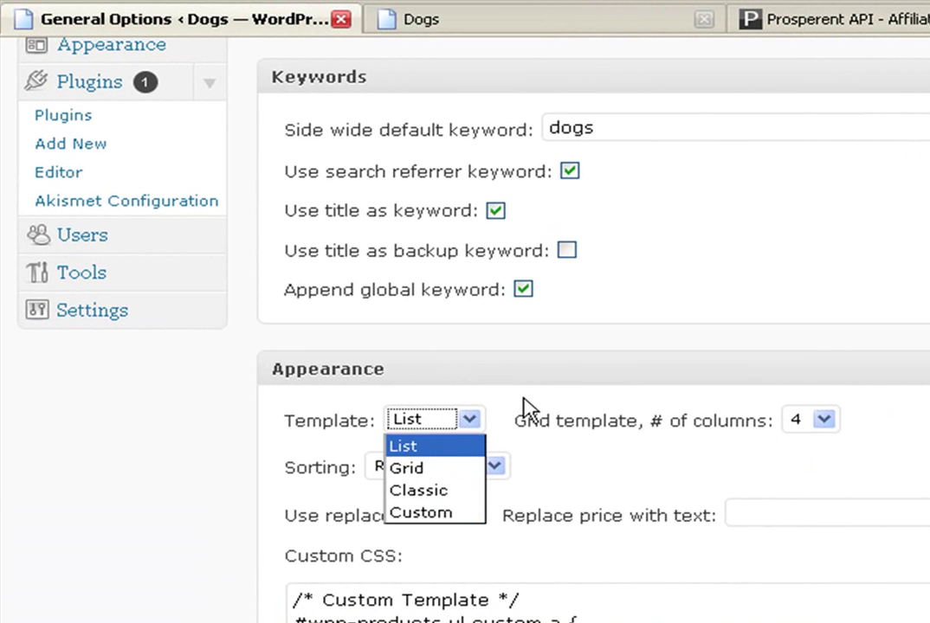
{"action": "left_click", "coordinate": [539, 368]}
{"action": "left_click", "coordinate": [429, 422]}
{"action": "left_click", "coordinate": [429, 422]}
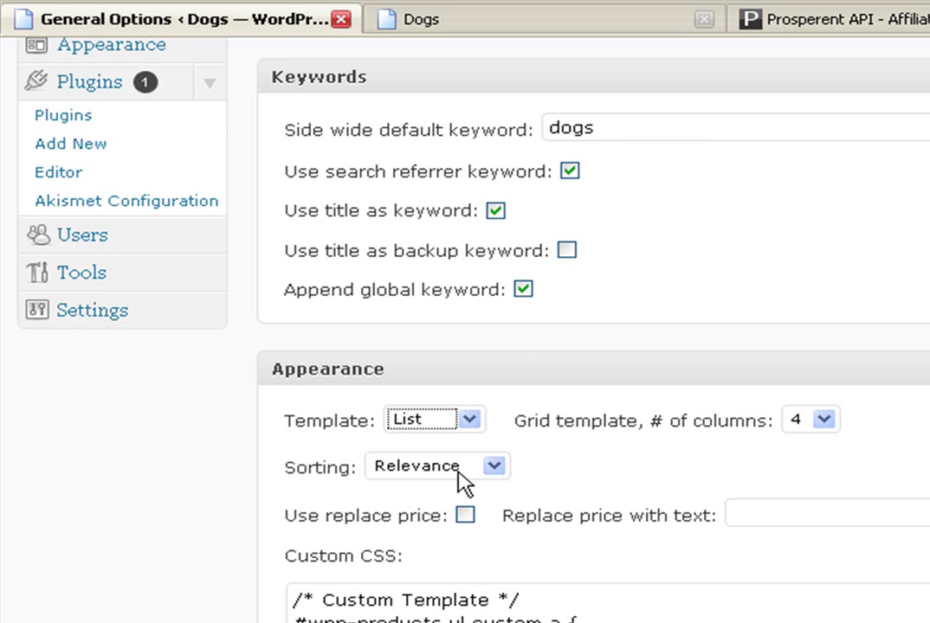
{"action": "left_click", "coordinate": [500, 470]}
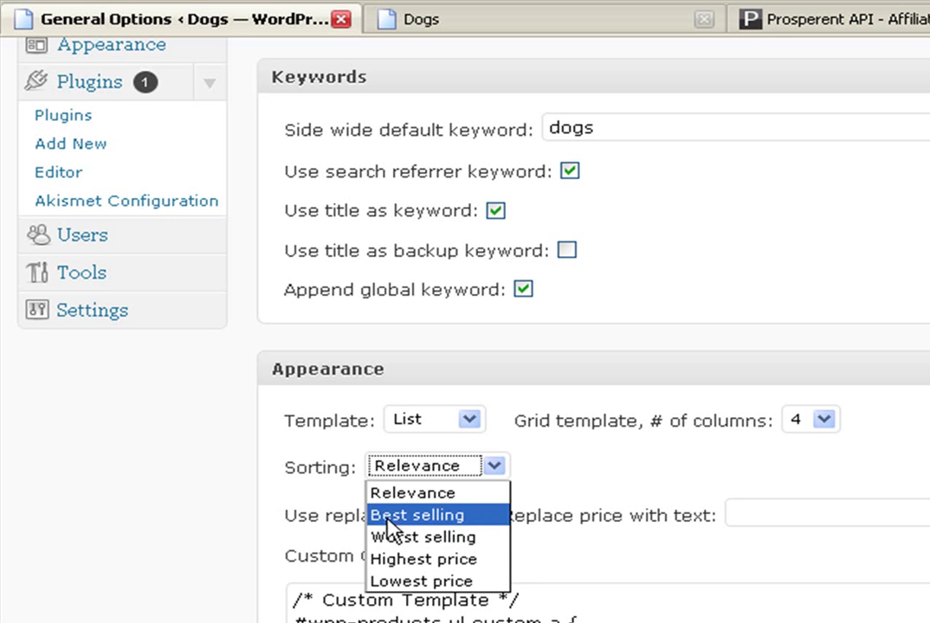
{"action": "left_click", "coordinate": [554, 481]}
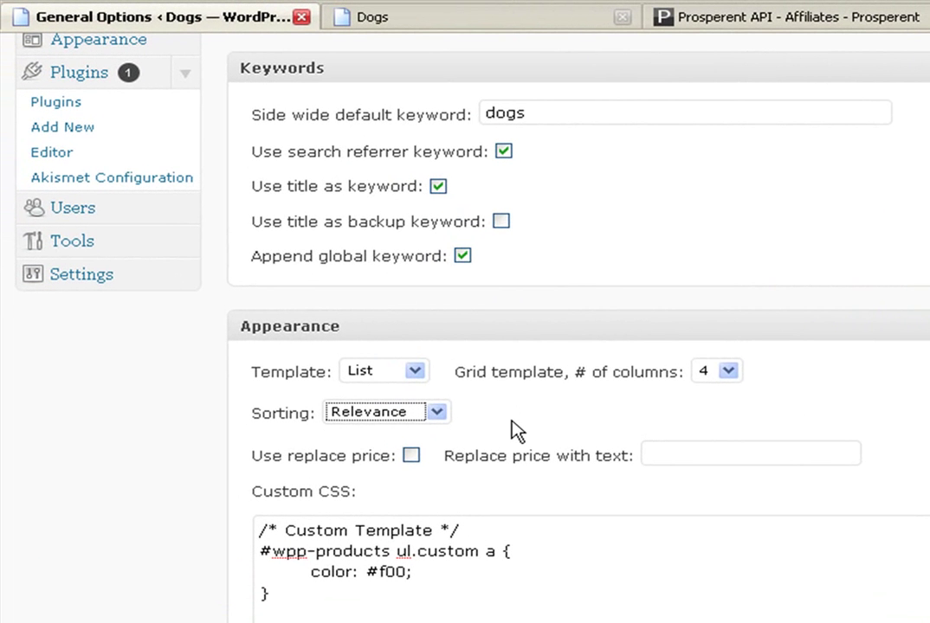
{"action": "left_click", "coordinate": [438, 414]}
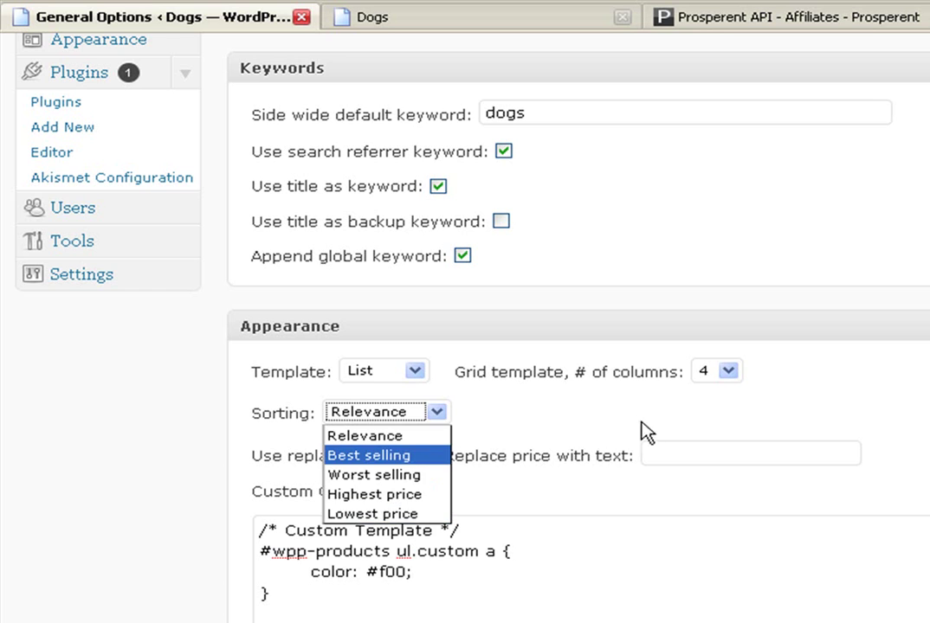
{"action": "left_click", "coordinate": [606, 424]}
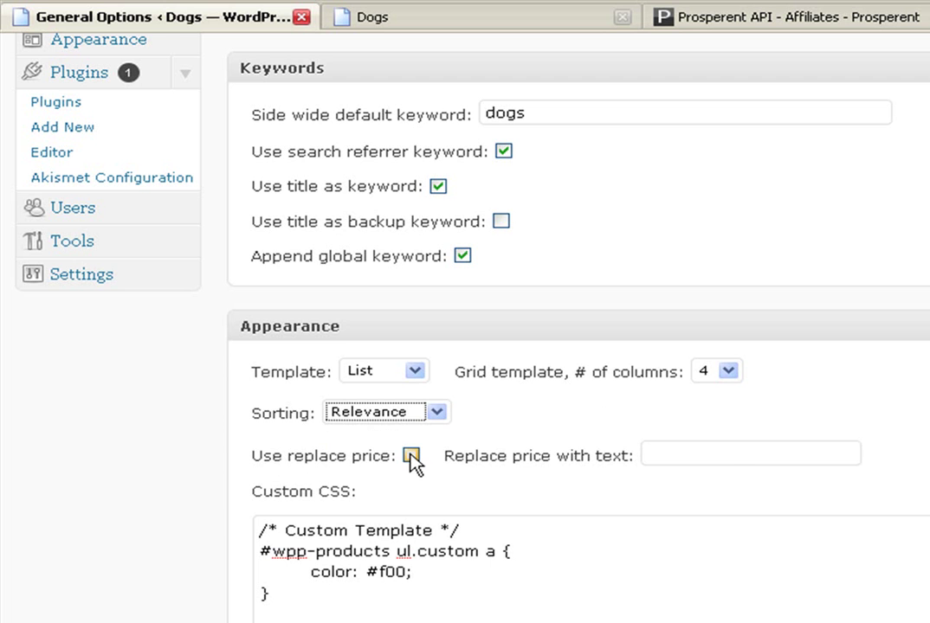
- Enable 'Use replace price' and set the replacement text to 'Click for Price'
{"action": "left_click", "coordinate": [411, 456]}
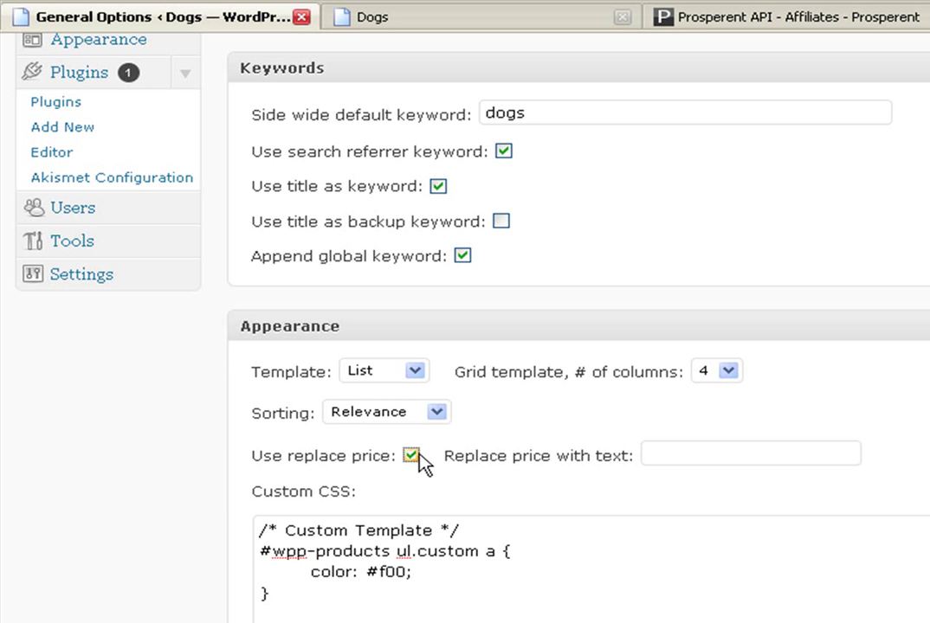
{"action": "left_click", "coordinate": [669, 454]}
{"action": "type", "text": "Cl"}
{"action": "key", "text": "Down"}
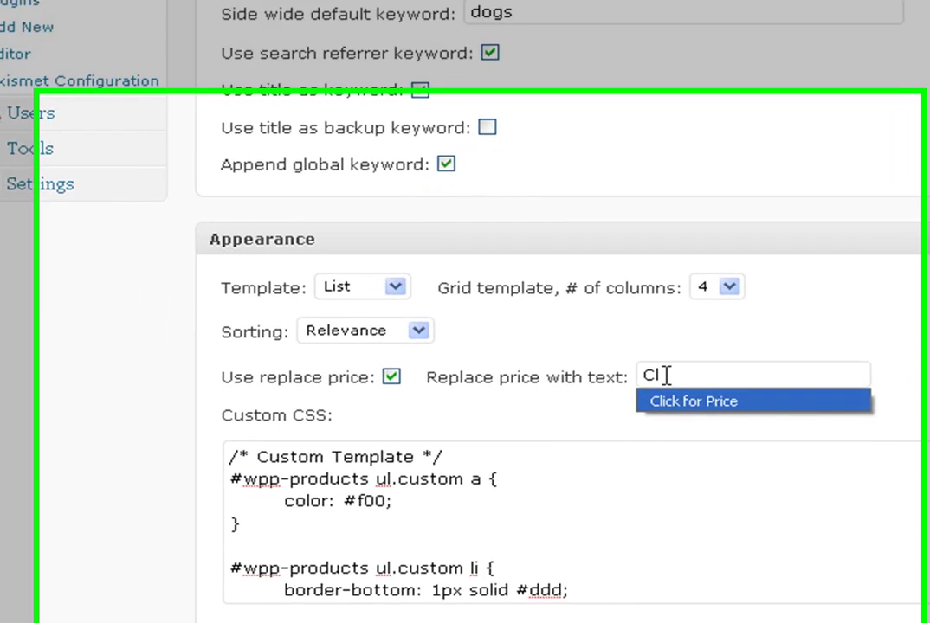
{"action": "key", "text": "Return"}
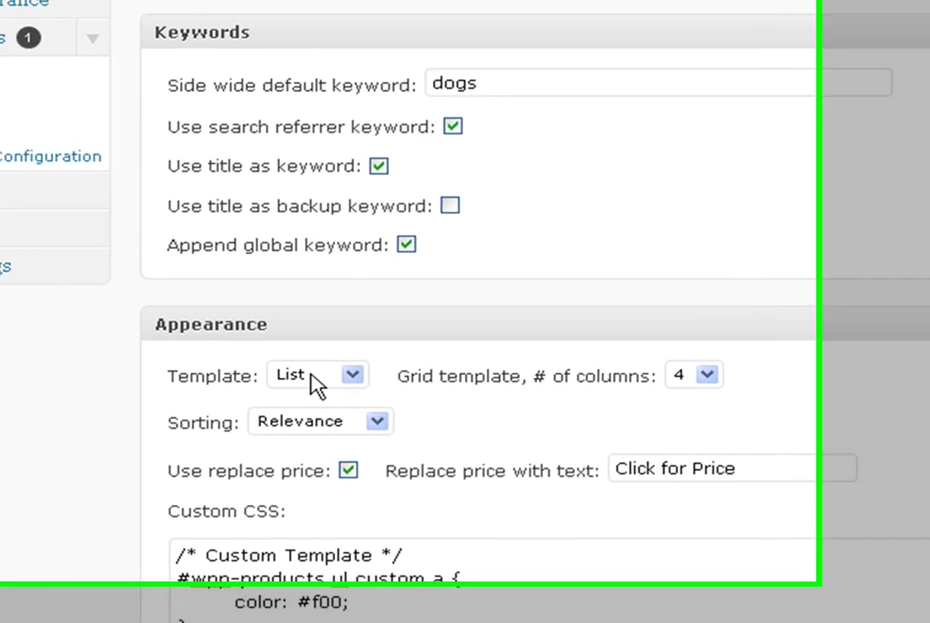
{"action": "left_click", "coordinate": [250, 353]}
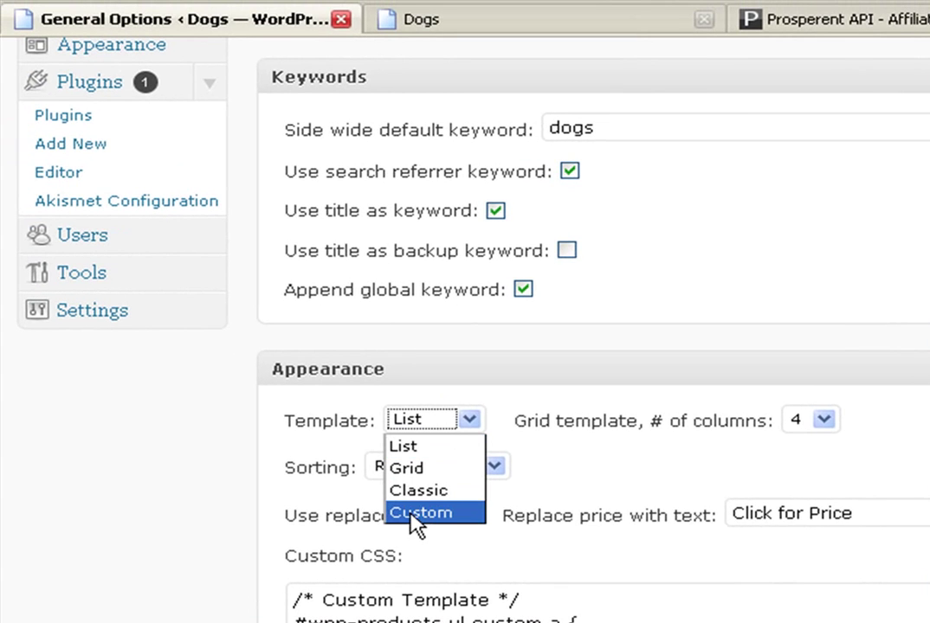
{"action": "left_click", "coordinate": [275, 497]}
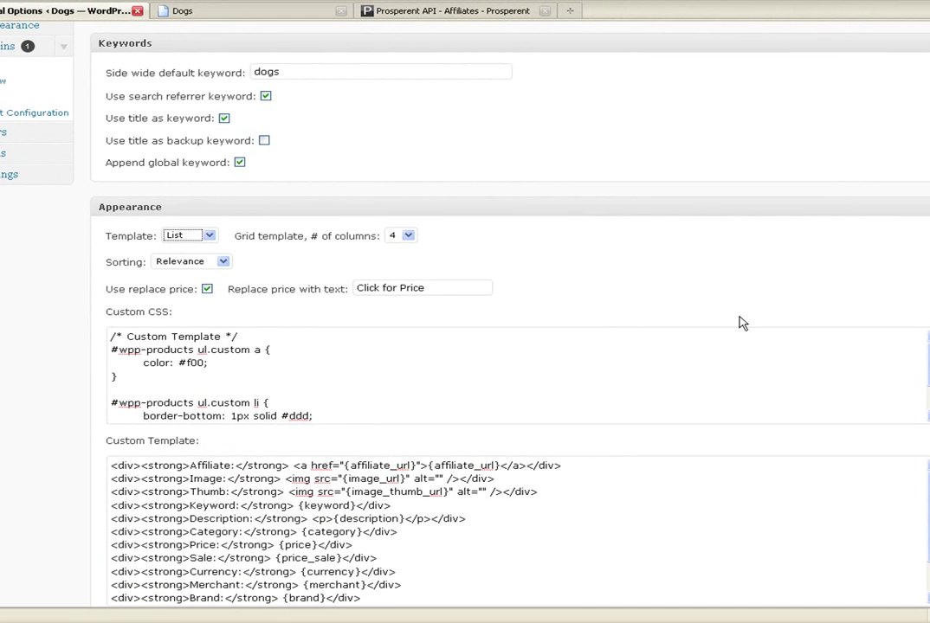
{"action": "scroll", "coordinate": [510, 372], "scroll_direction": "down", "scroll_amount": 5}
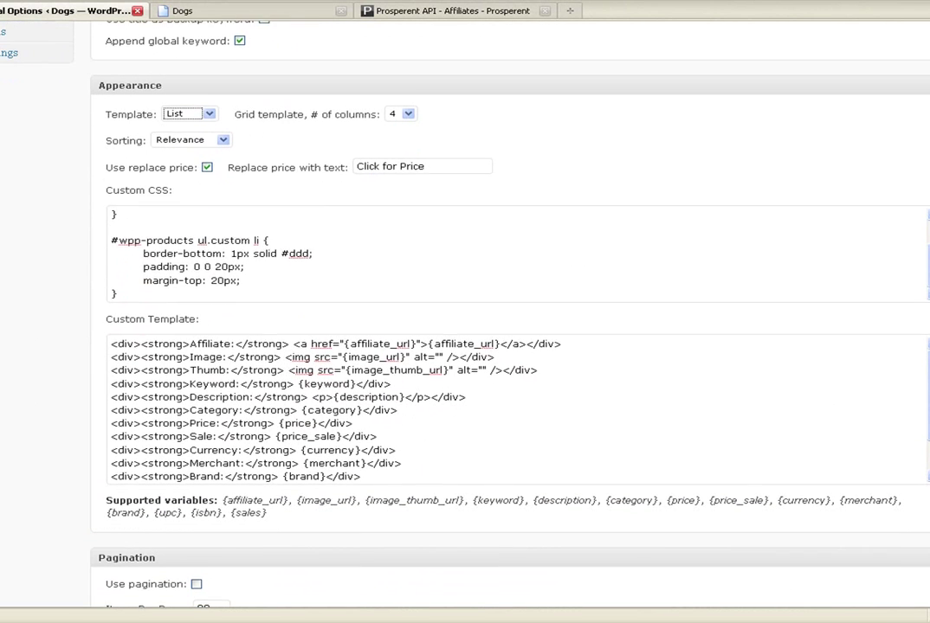
{"action": "left_click", "coordinate": [672, 254]}
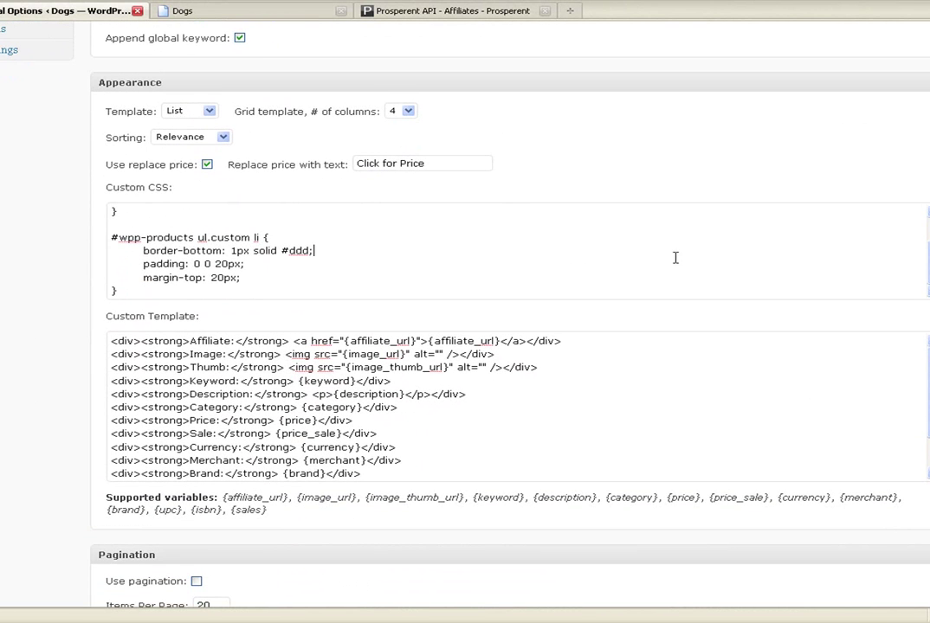
{"action": "left_click", "coordinate": [364, 381]}
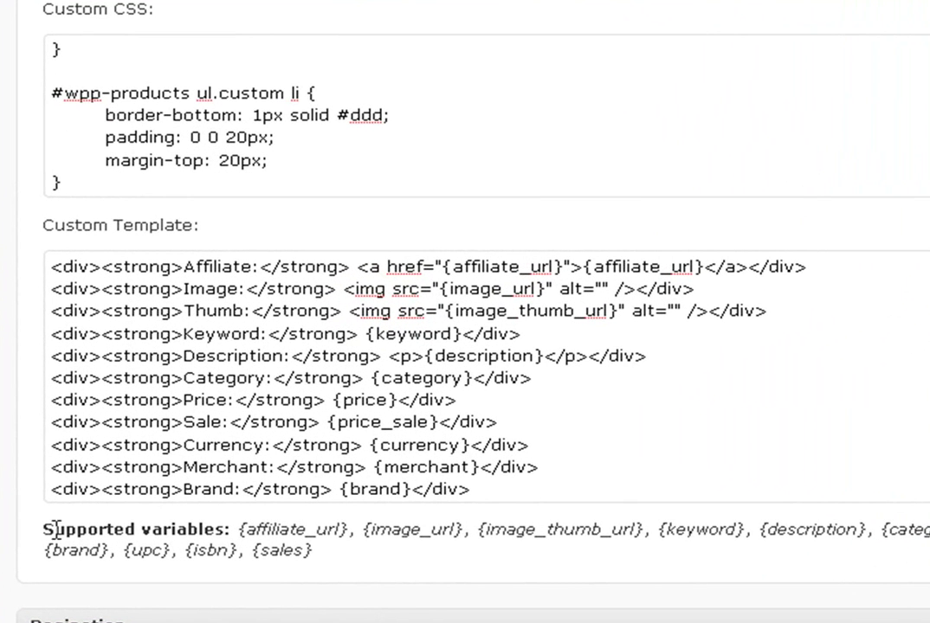
{"action": "left_click_drag", "start_coordinate": [44, 530], "coordinate": [342, 576]}
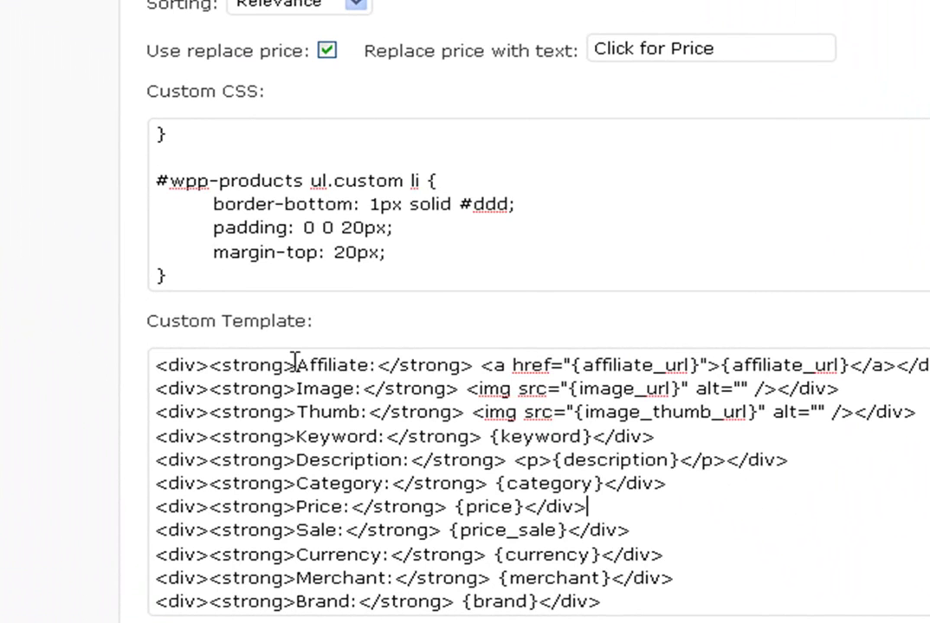
{"action": "left_click_drag", "start_coordinate": [297, 365], "coordinate": [378, 363]}
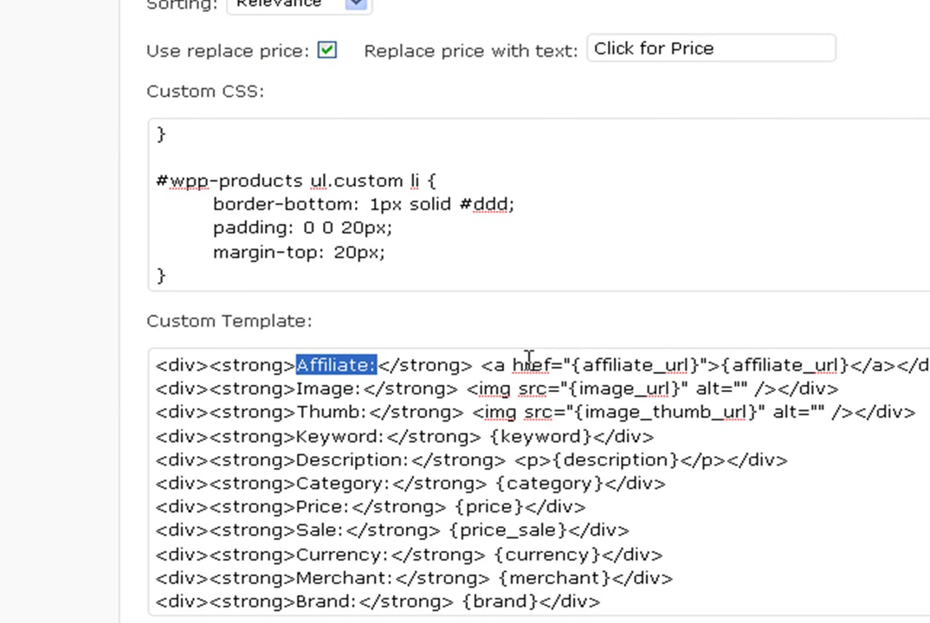
{"action": "left_click_drag", "start_coordinate": [473, 364], "coordinate": [883, 364]}
{"action": "left_click", "coordinate": [633, 530]}
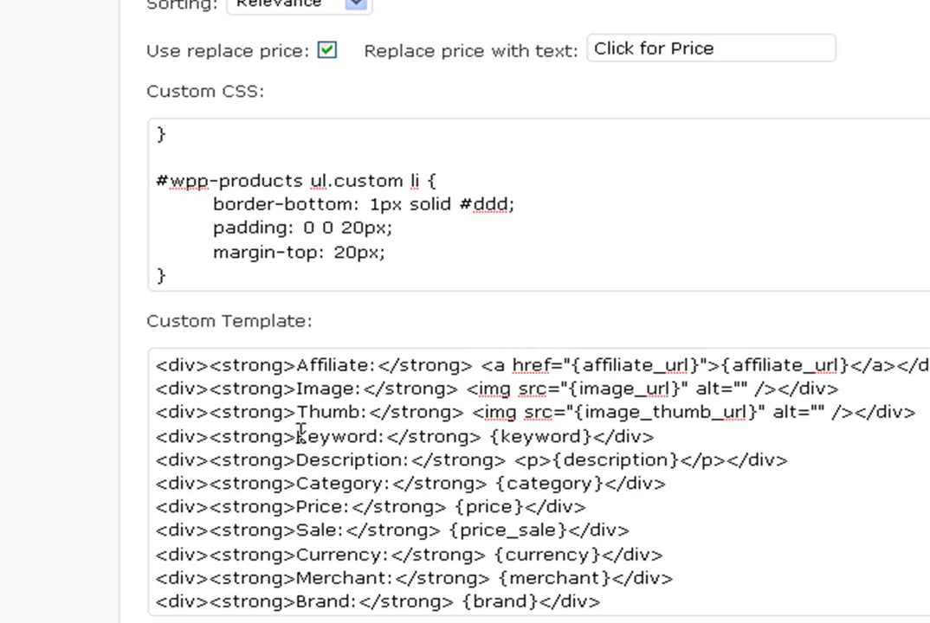
{"action": "left_click_drag", "start_coordinate": [299, 435], "coordinate": [659, 443]}
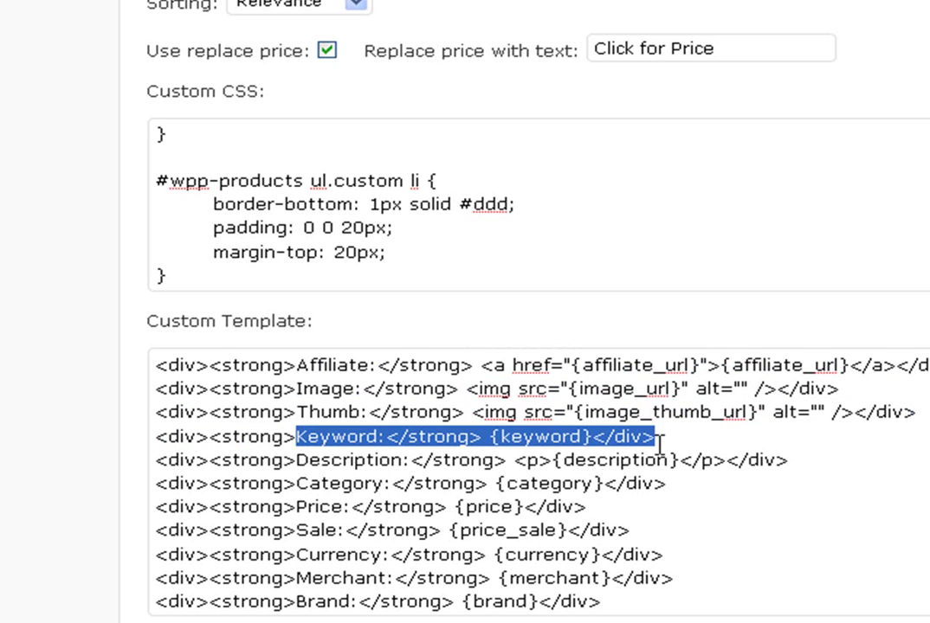
{"action": "left_click_drag", "start_coordinate": [370, 412], "coordinate": [362, 388]}
{"action": "left_click_drag", "start_coordinate": [422, 387], "coordinate": [839, 389]}
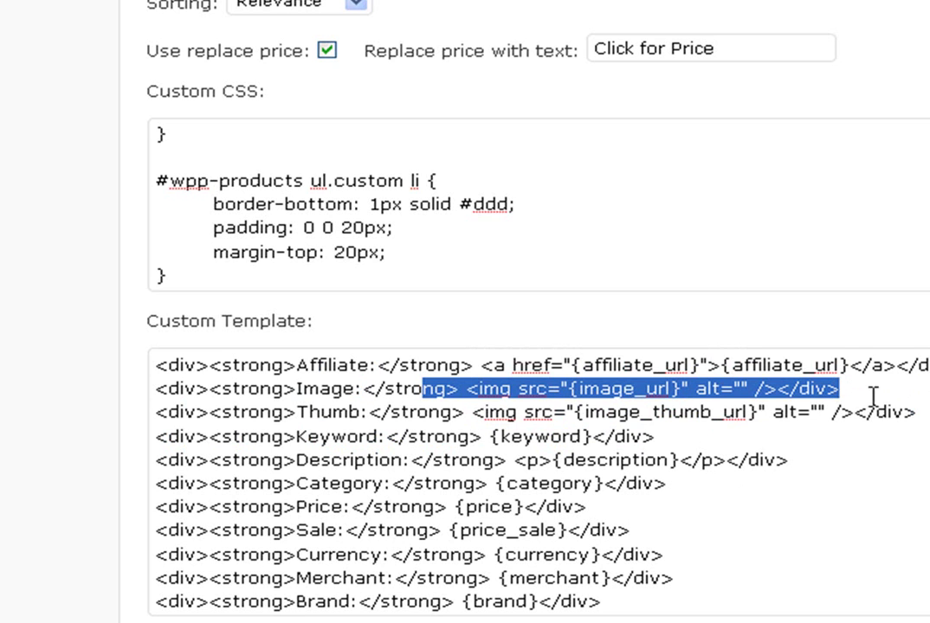
{"action": "left_click", "coordinate": [870, 395]}
{"action": "left_click_drag", "start_coordinate": [833, 412], "coordinate": [307, 419]}
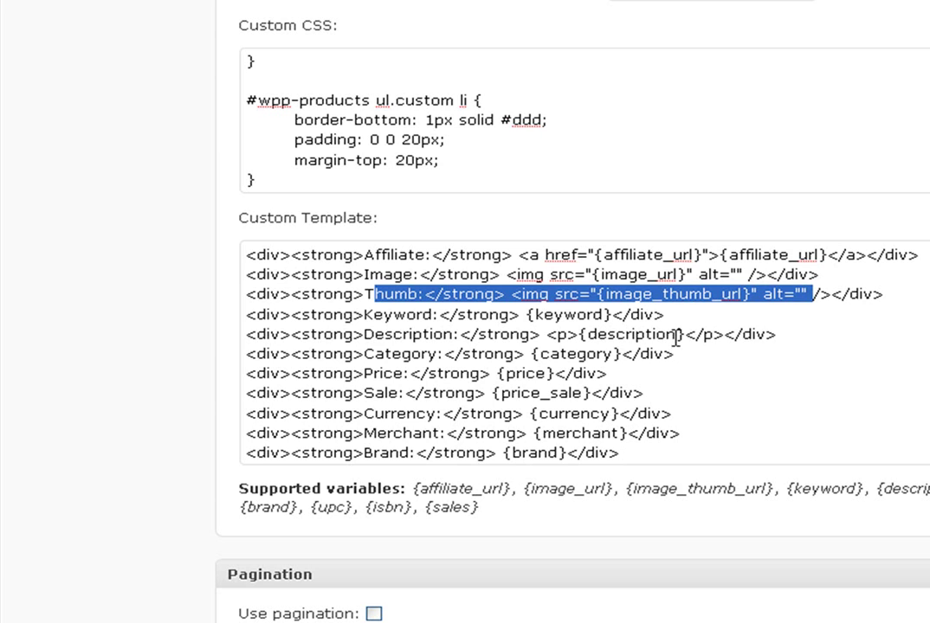
{"action": "scroll", "coordinate": [719, 342], "scroll_direction": "down", "scroll_amount": 5}
{"action": "scroll", "coordinate": [745, 351], "scroll_direction": "up", "scroll_amount": 4}
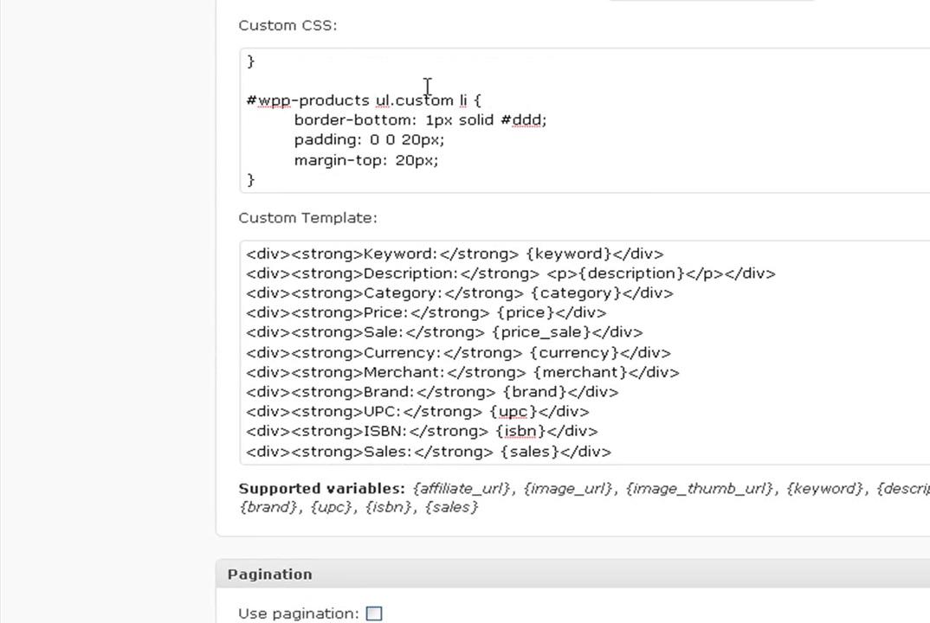
{"action": "left_click_drag", "start_coordinate": [448, 156], "coordinate": [473, 79]}
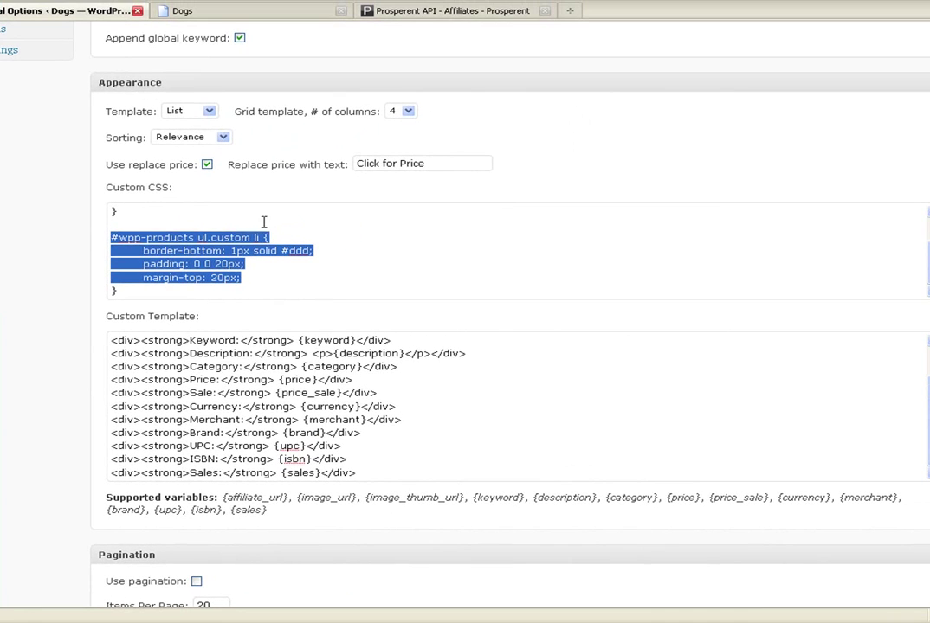
{"action": "left_click", "coordinate": [560, 252]}
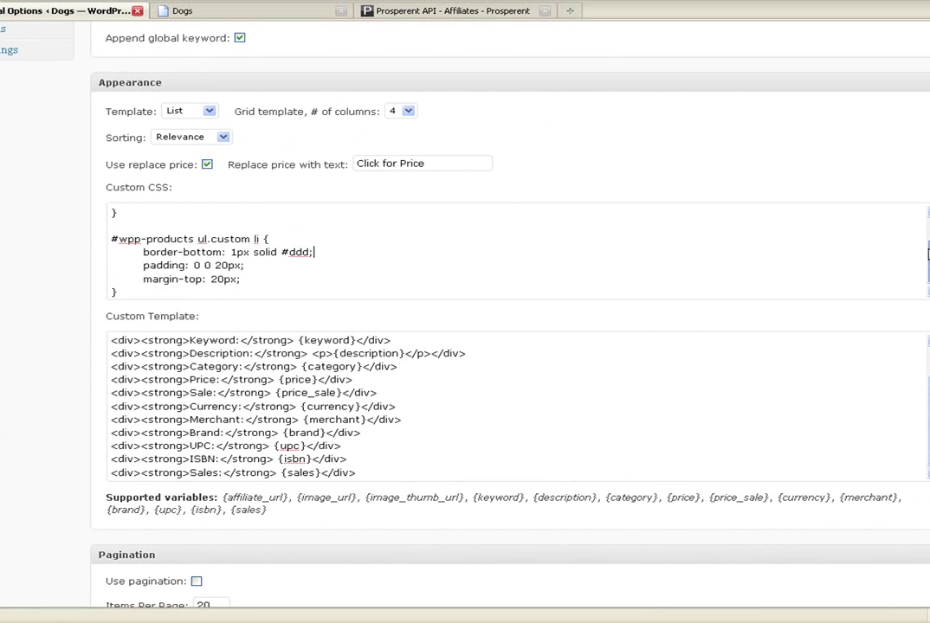
{"action": "scroll", "coordinate": [926, 254], "scroll_direction": "up", "scroll_amount": 1}
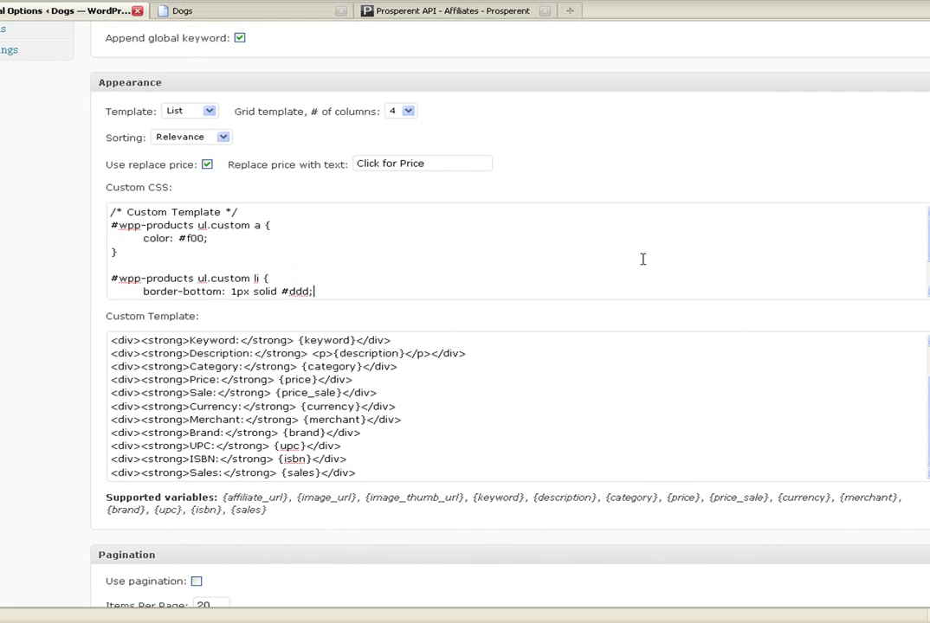
{"action": "scroll", "coordinate": [509, 329], "scroll_direction": "up", "scroll_amount": 1}
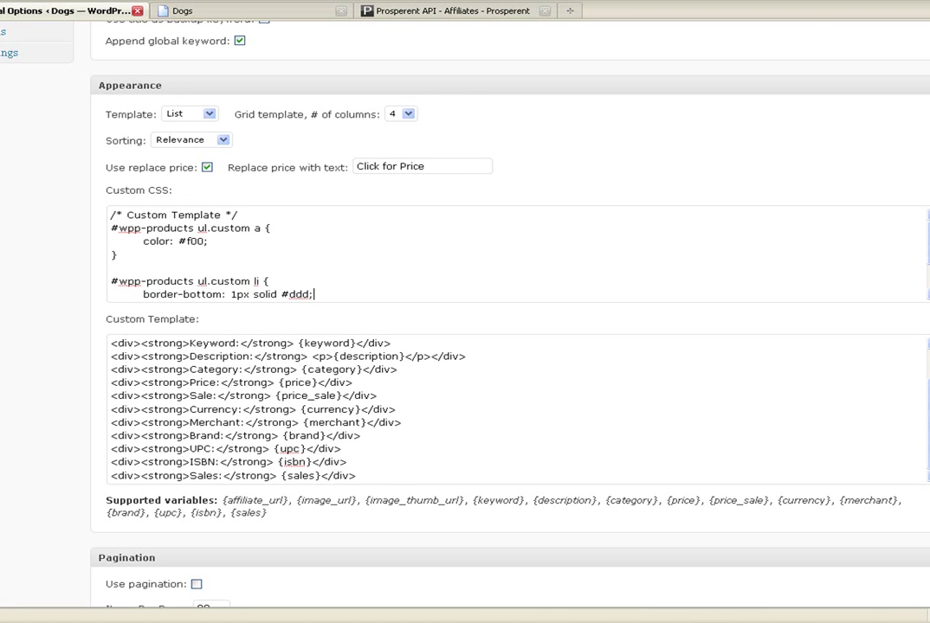
{"action": "scroll", "coordinate": [509, 329], "scroll_direction": "down", "scroll_amount": 1}
{"action": "scroll", "coordinate": [509, 328], "scroll_direction": "up", "scroll_amount": 1}
{"action": "scroll", "coordinate": [509, 329], "scroll_direction": "up", "scroll_amount": 1}
{"action": "scroll", "coordinate": [509, 328], "scroll_direction": "down", "scroll_amount": 1}
{"action": "scroll", "coordinate": [509, 329], "scroll_direction": "down", "scroll_amount": 1}
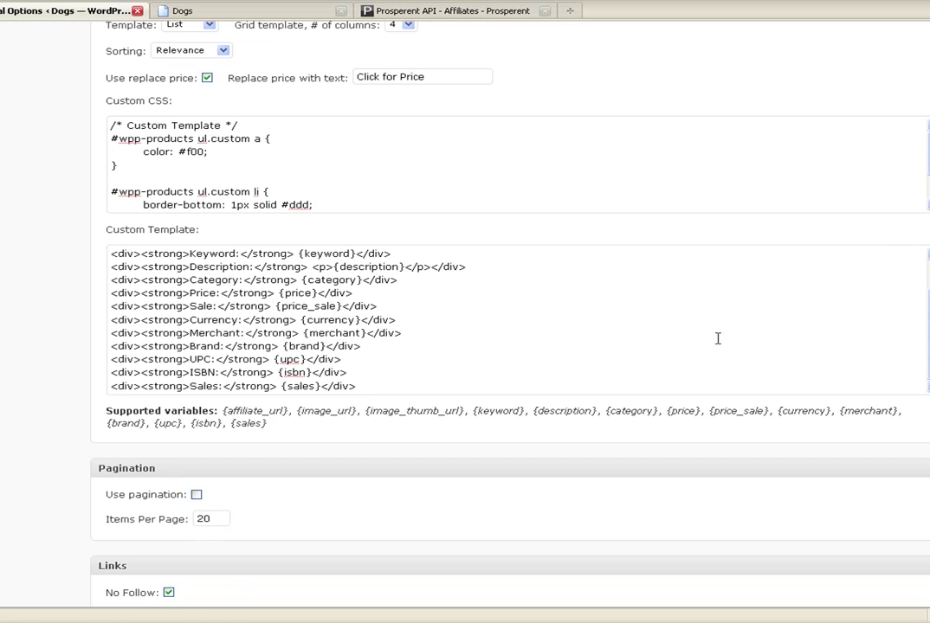
{"action": "scroll", "coordinate": [446, 301], "scroll_direction": "down", "scroll_amount": 4}
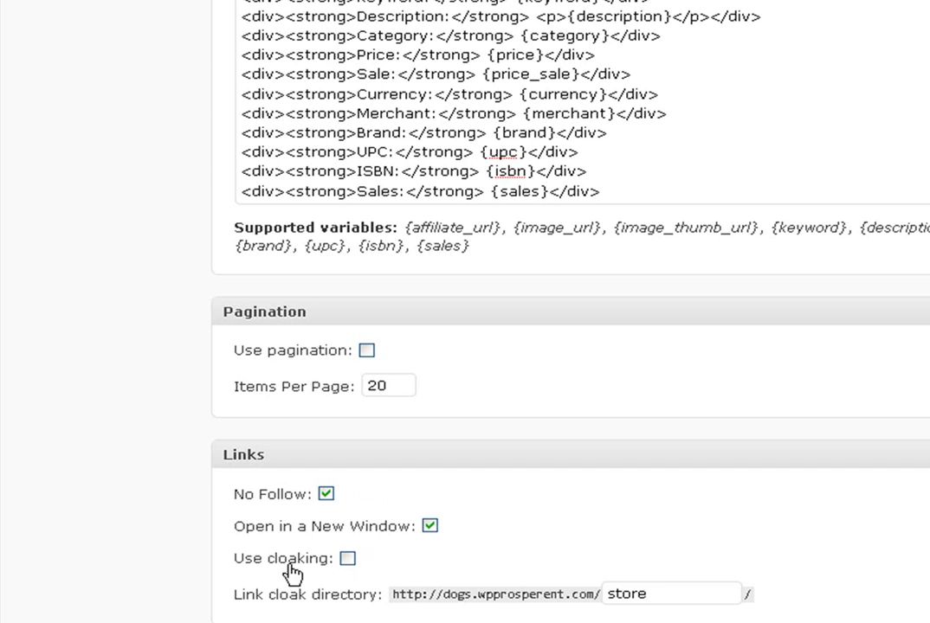
- Tick Use cloaking and confirm the Link cloak directory is 'store'
{"action": "left_click", "coordinate": [347, 560]}
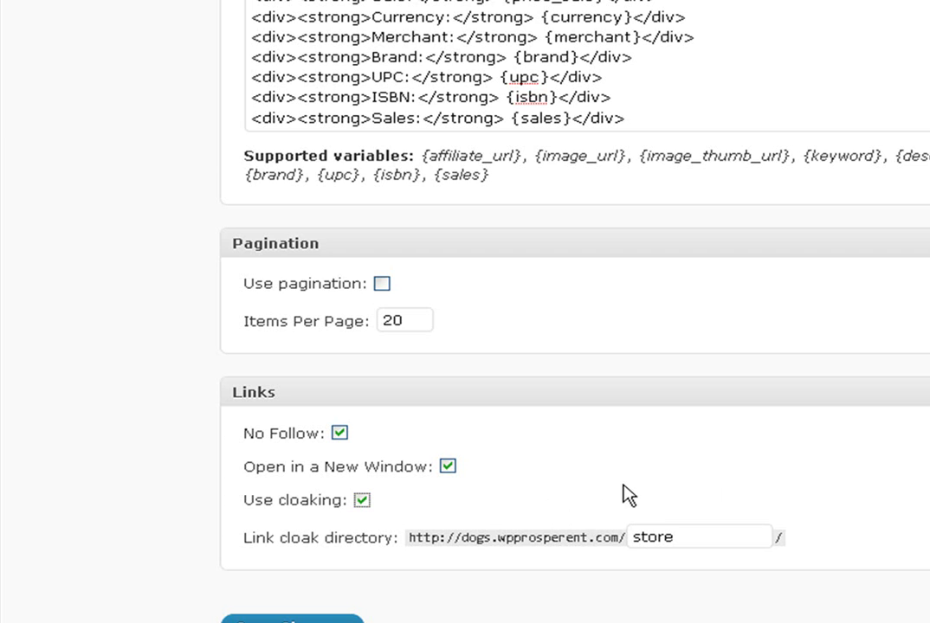
{"action": "left_click_drag", "start_coordinate": [695, 538], "coordinate": [622, 534]}
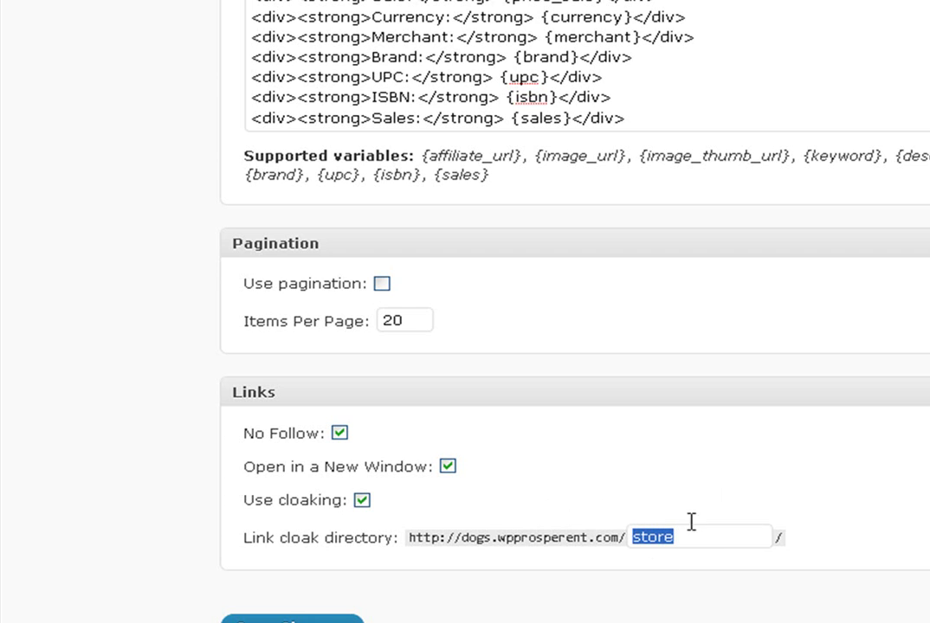
{"action": "left_click", "coordinate": [674, 480]}
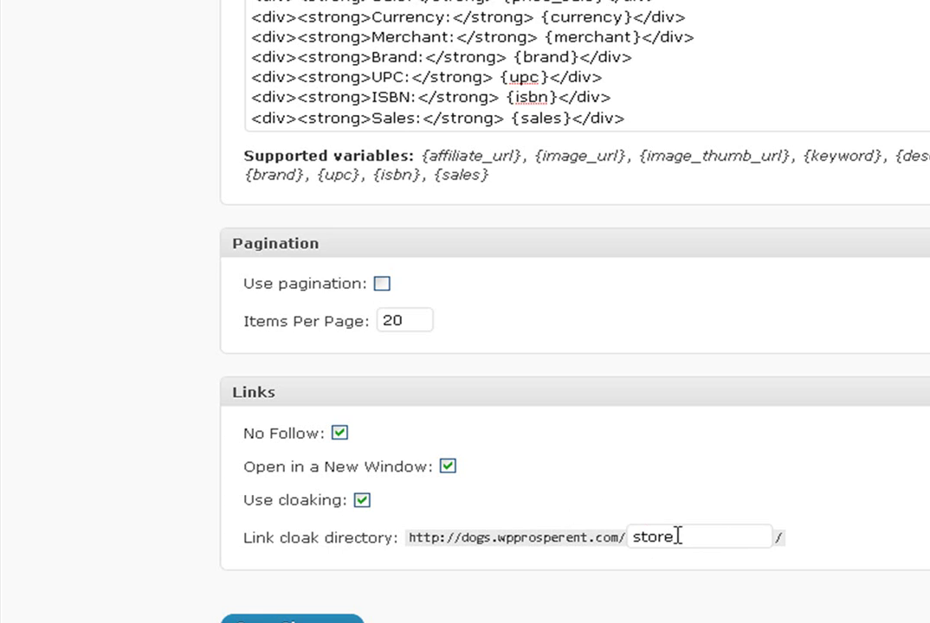
{"action": "left_click_drag", "start_coordinate": [679, 536], "coordinate": [549, 534]}
{"action": "mouse_move", "coordinate": [617, 491]}
{"action": "left_mouse_down"}
{"action": "mouse_move", "coordinate": [638, 491]}
{"action": "mouse_move", "coordinate": [620, 487]}
{"action": "left_mouse_up"}
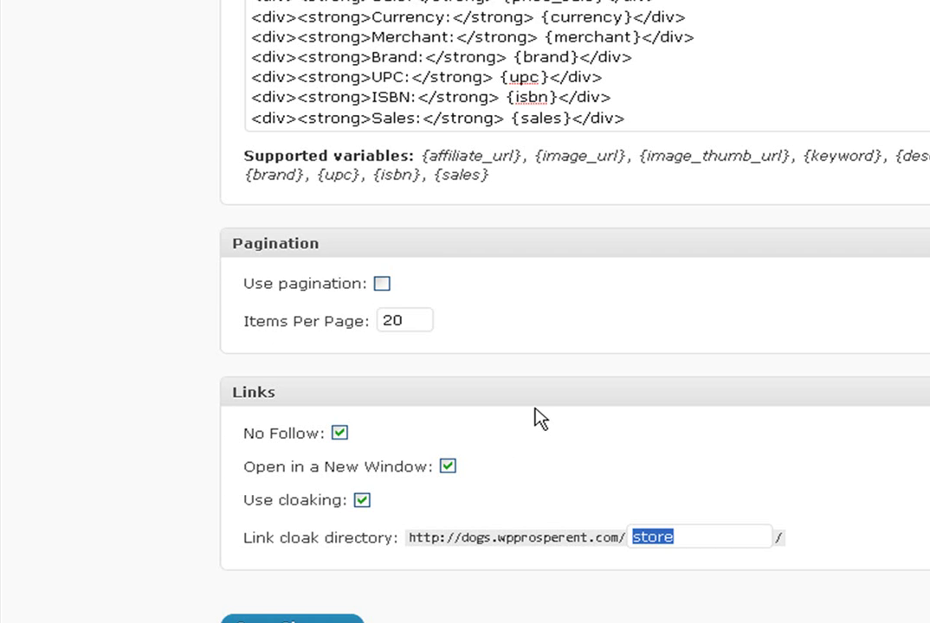
{"action": "left_click", "coordinate": [744, 527]}
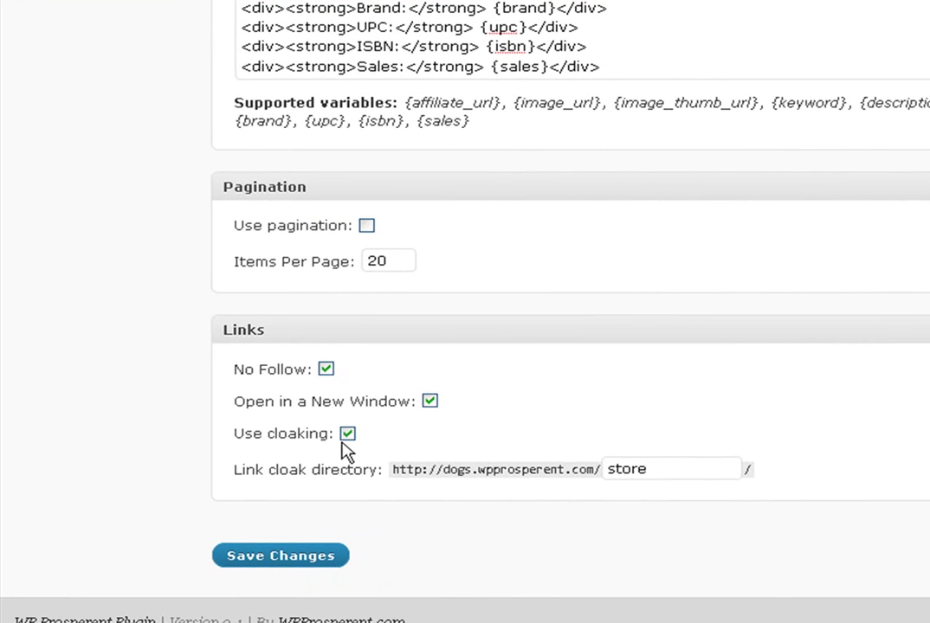
- Save the Prosperent settings and look over the reloaded General Options page
{"action": "left_click", "coordinate": [302, 561]}
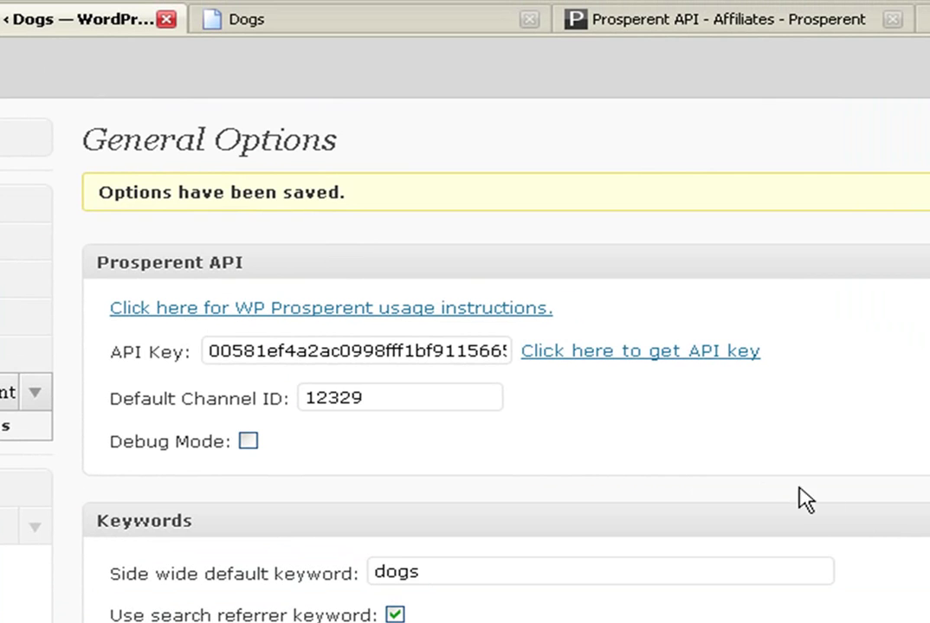
{"action": "scroll", "coordinate": [836, 497], "scroll_direction": "down", "scroll_amount": 10}
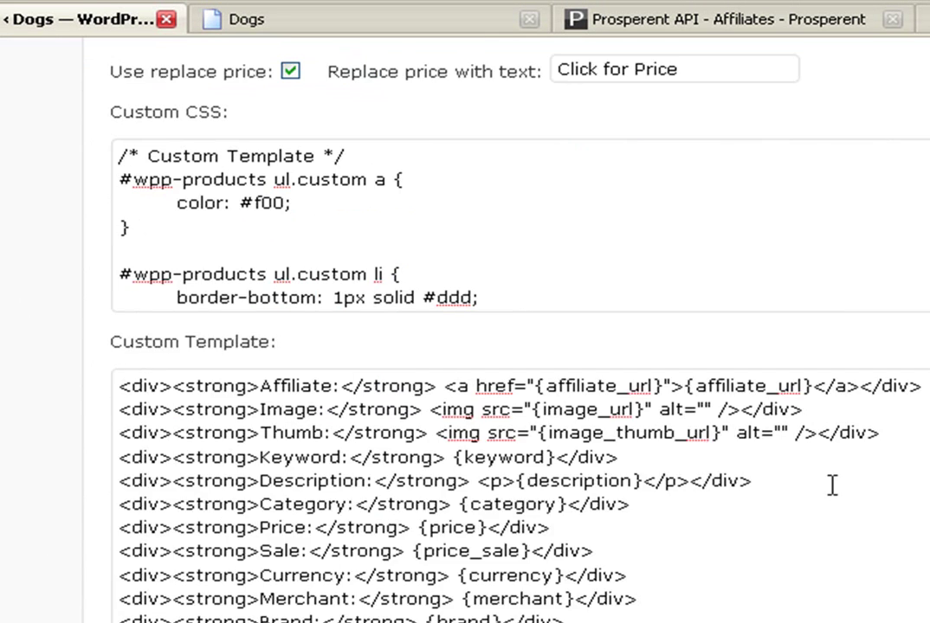
{"action": "scroll", "coordinate": [831, 485], "scroll_direction": "down", "scroll_amount": 3}
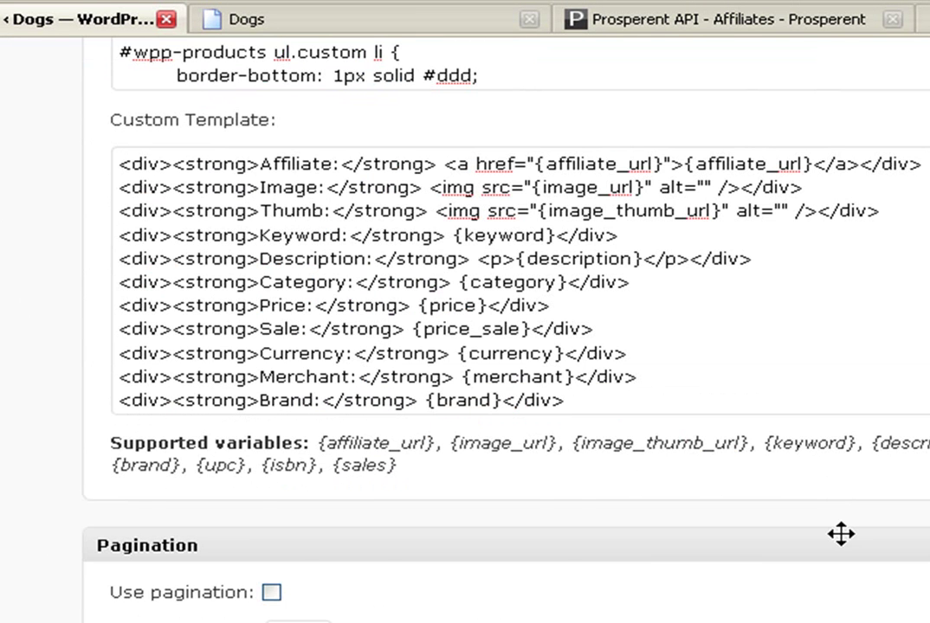
{"action": "scroll", "coordinate": [840, 534], "scroll_direction": "up", "scroll_amount": 12}
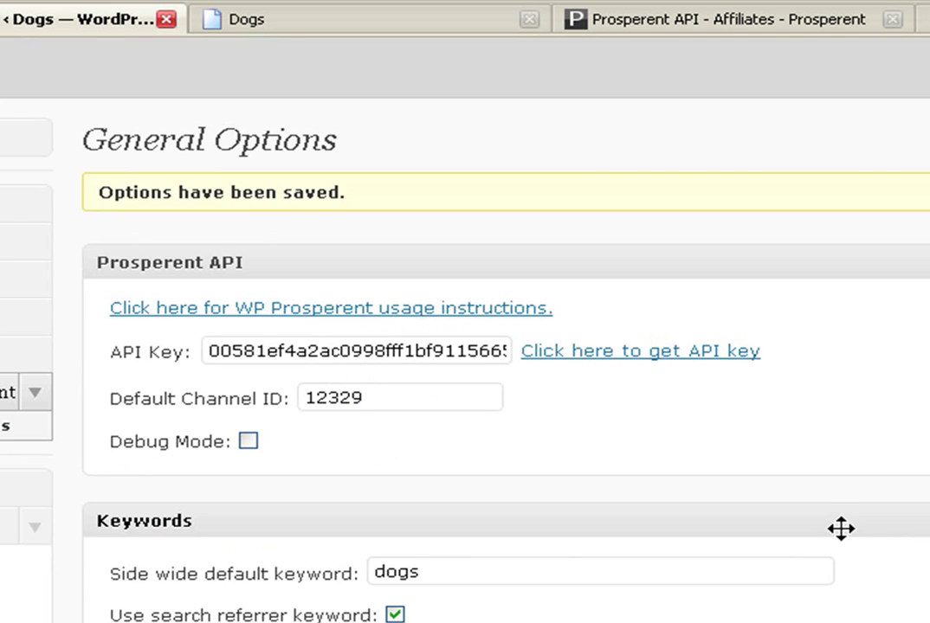